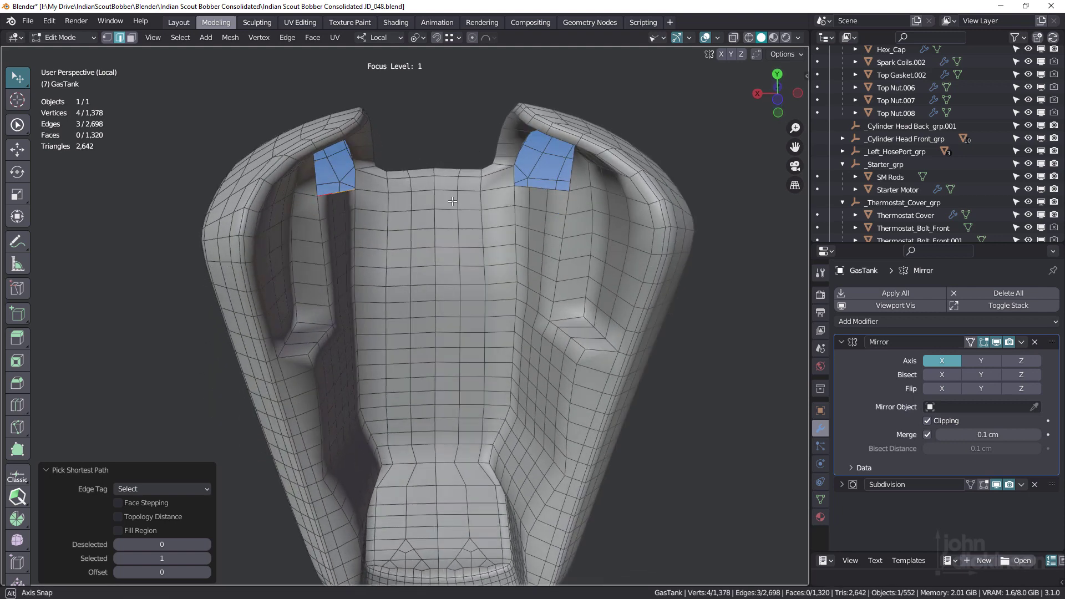
- Select the edge path along the curved outer rim of the tank's side opening and examine it from several angles
middle_click_drag(423, 296, 427, 243)
scroll(365, 292, "up", 3)
middle_click_drag(440, 295, 372, 239)
left_click(387, 231)
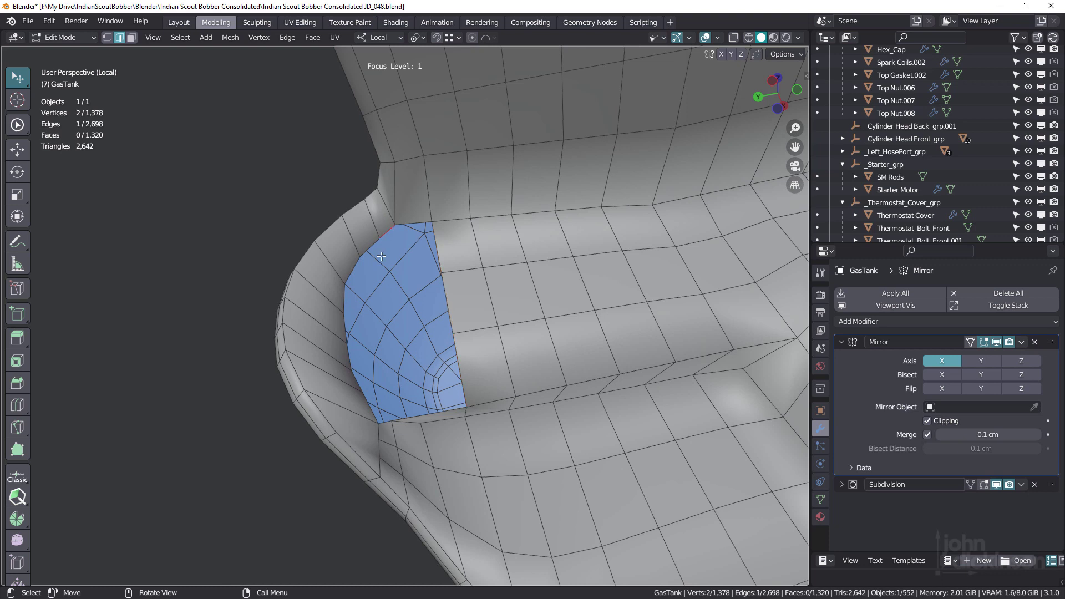
left_click(368, 405, "ctrl")
scroll(398, 258, "up", 6)
scroll(398, 258, "down", 6)
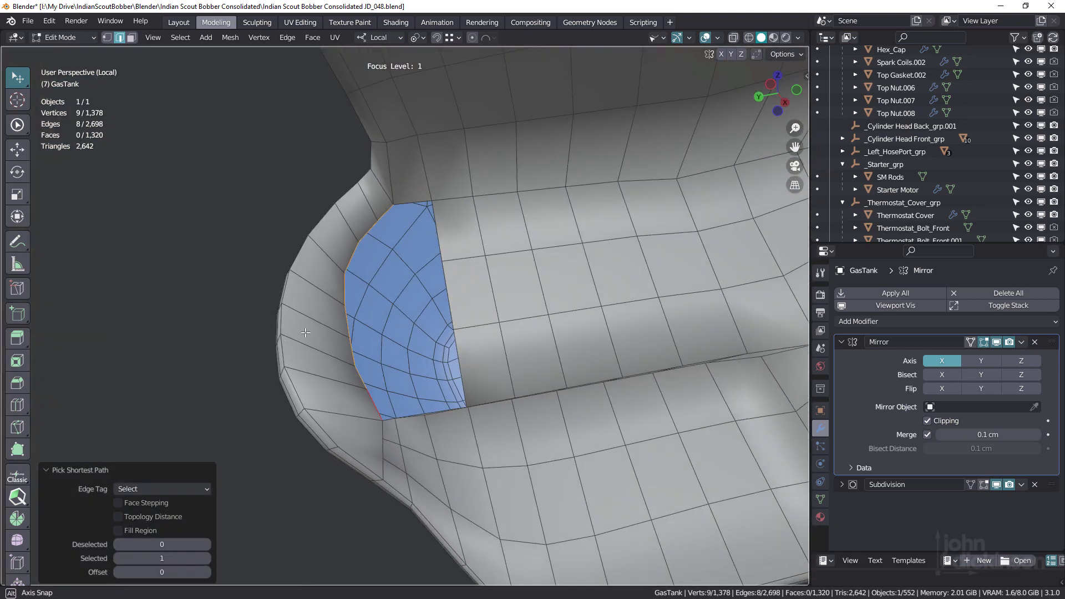
middle_click_drag(480, 242, 554, 294)
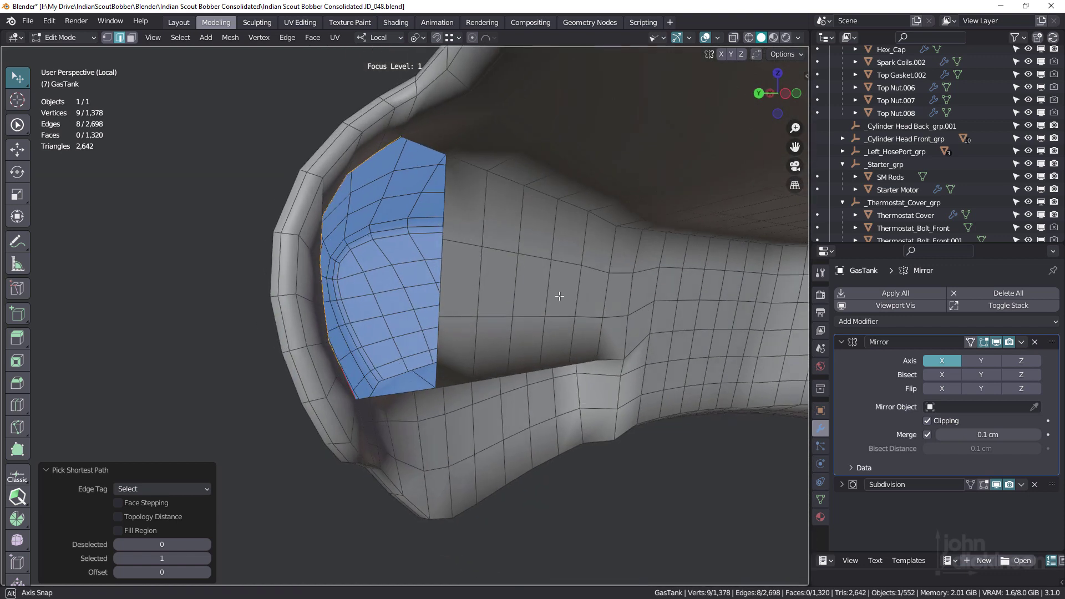
- Turn off the Mirror modifier's display in Edit Mode and bring the opening's curved rim into close view
left_click(987, 342)
middle_click_drag(489, 261, 243, 536)
scroll(243, 536, "up", 5)
middle_click_drag(294, 318, 522, 250)
scroll(414, 245, "down", 3)
scroll(414, 246, "up", 4)
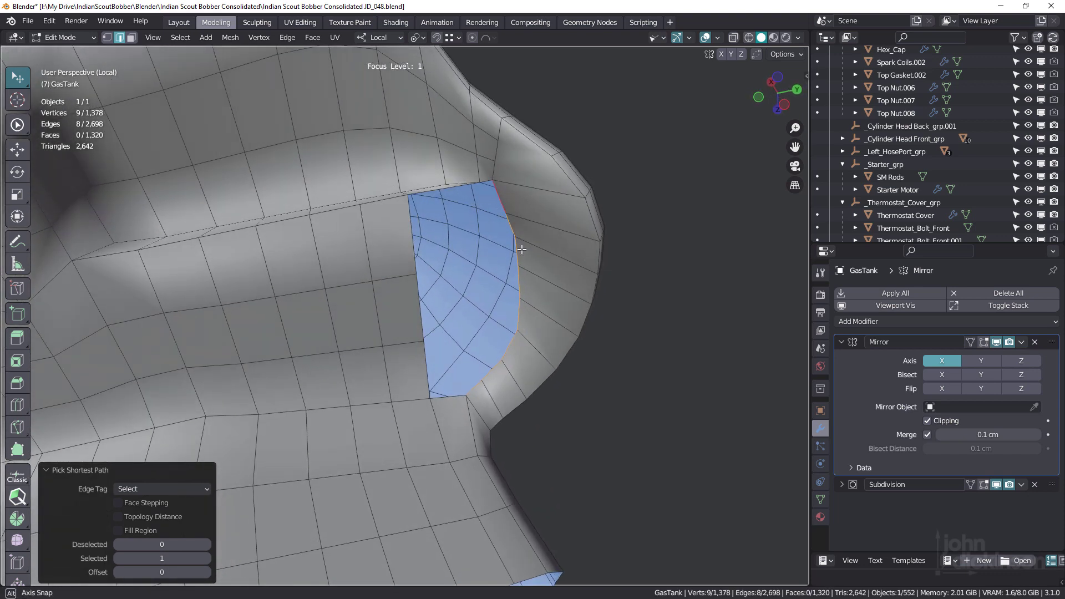
- Starting from the opening's upper rim corner vertex, build a strip of six quads along the curved rim with Smart Face
key("1")
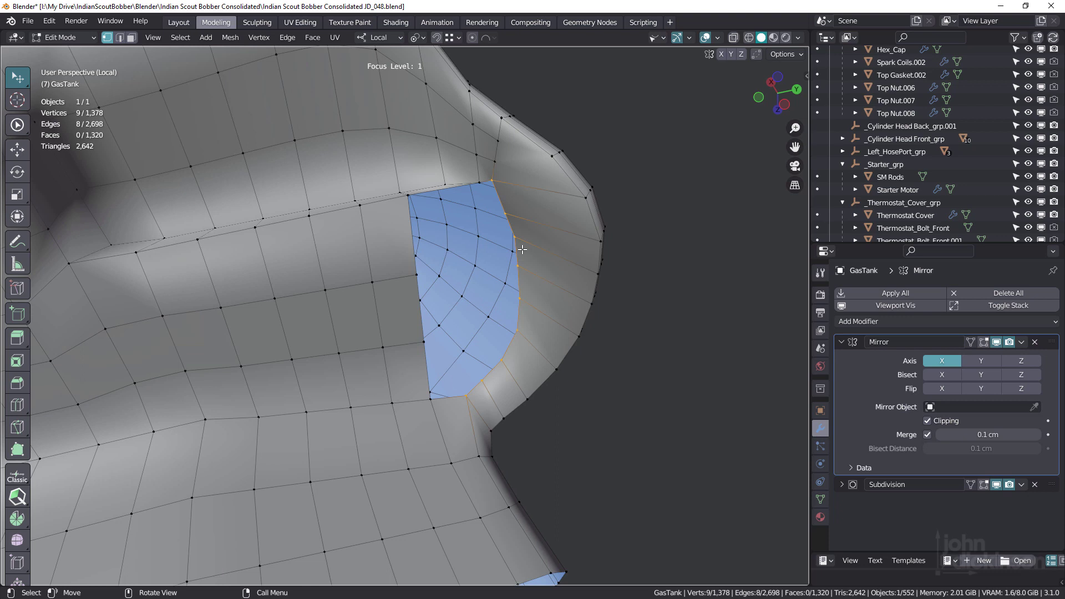
left_click(494, 180)
middle_click_drag(494, 181, 497, 194)
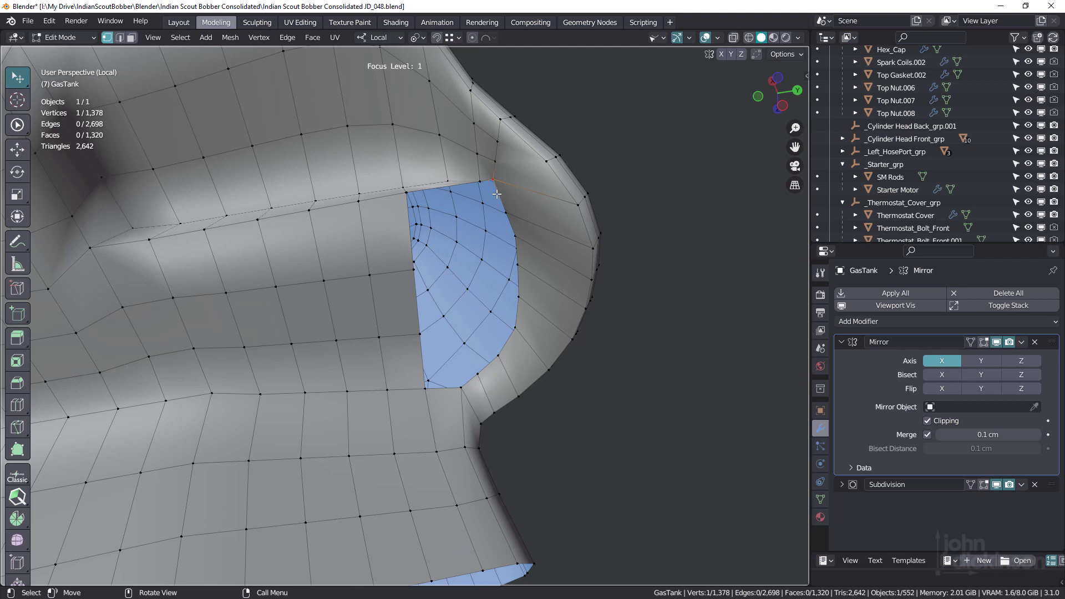
key("f")
middle_click_drag(498, 194, 488, 196)
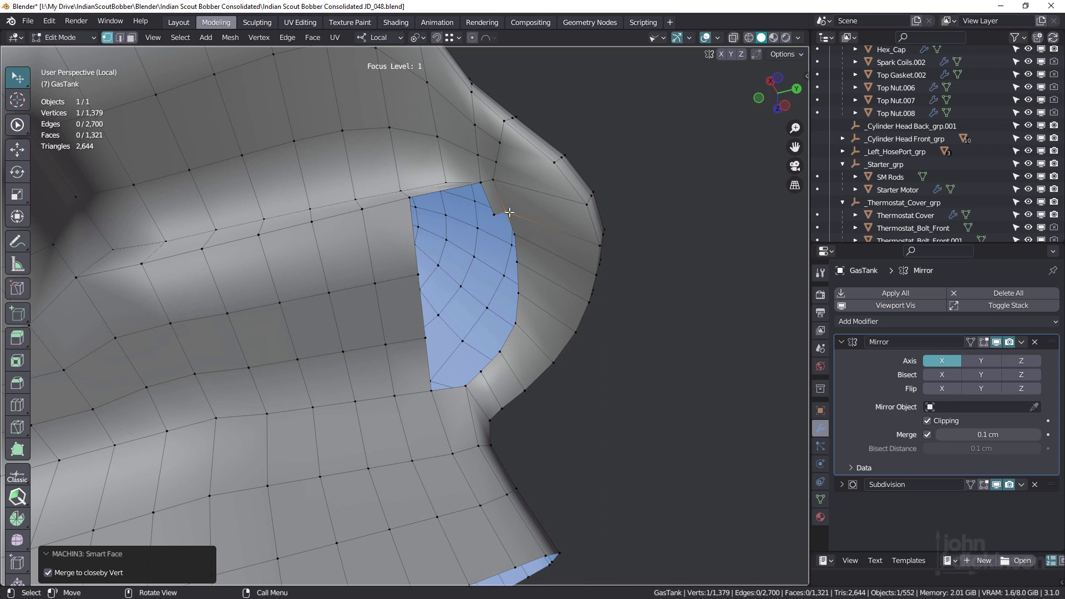
key("f")
key("f")
key("f")
key("f")
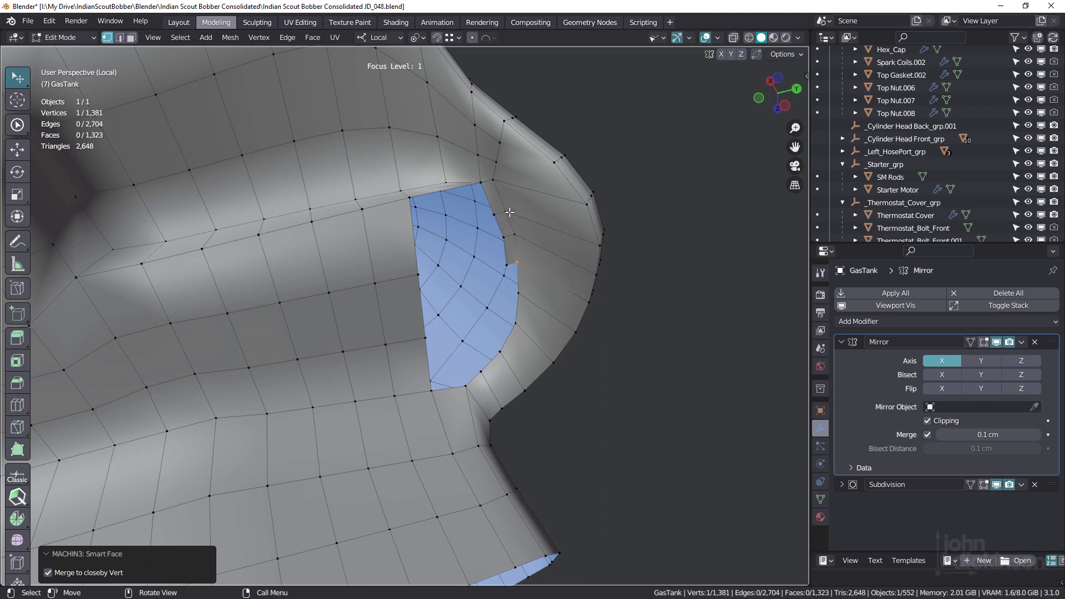
key("f")
middle_click_drag(511, 216, 524, 256)
- Straighten the new strip's inner edge path with LoopTools Gstretch, spreading its vertices evenly
key("2")
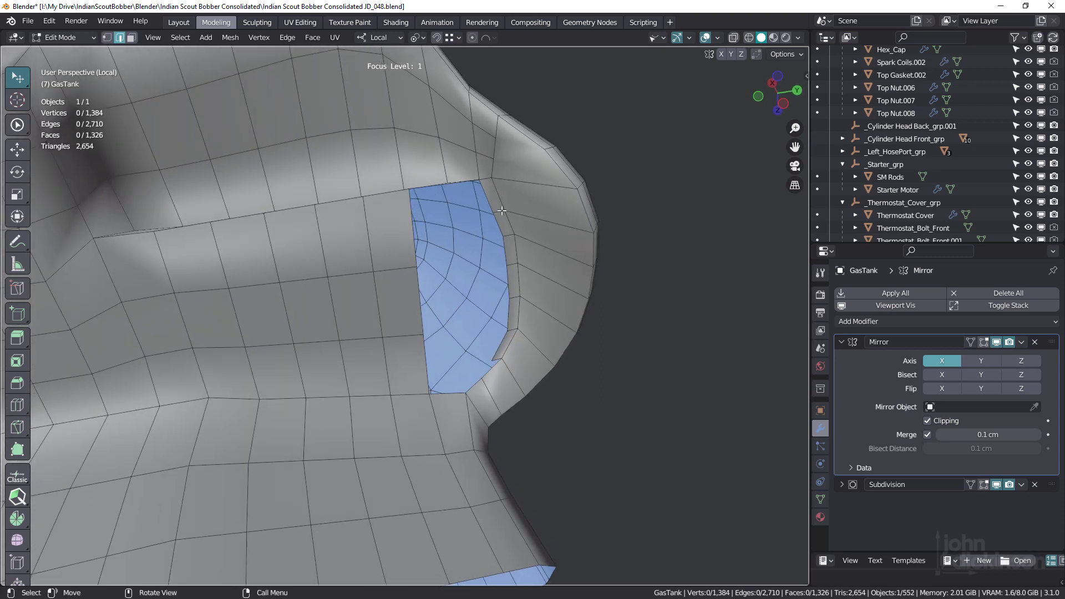
left_click(500, 343, "ctrl")
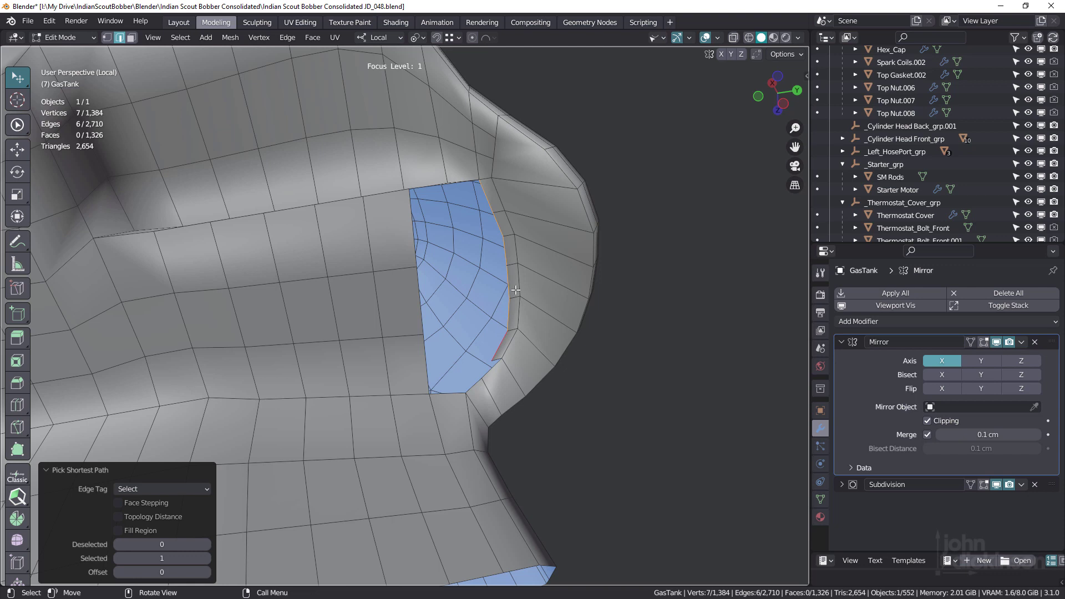
key("n")
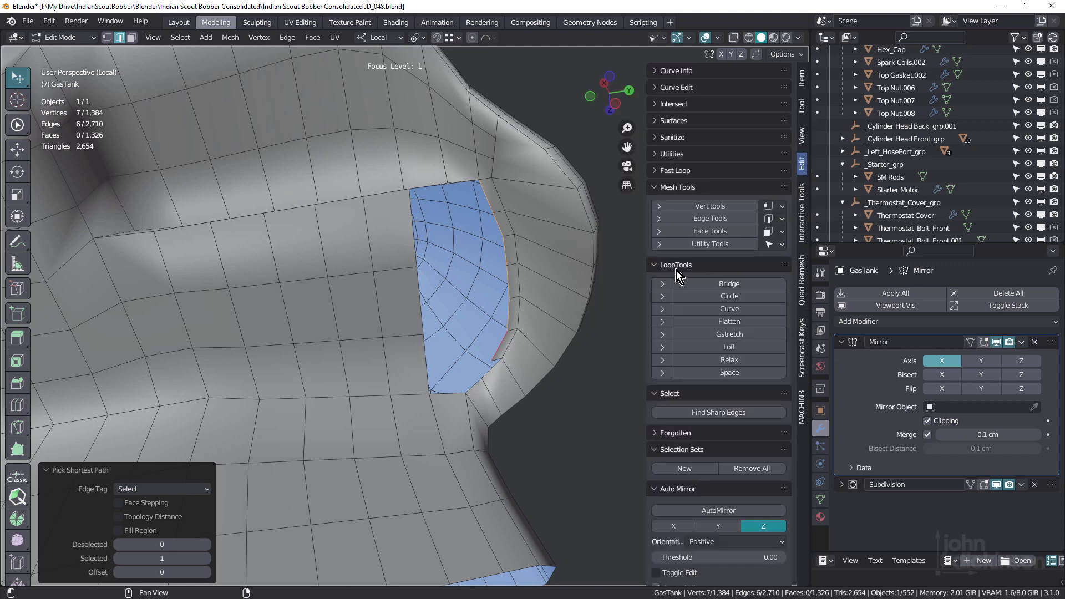
left_click(733, 334)
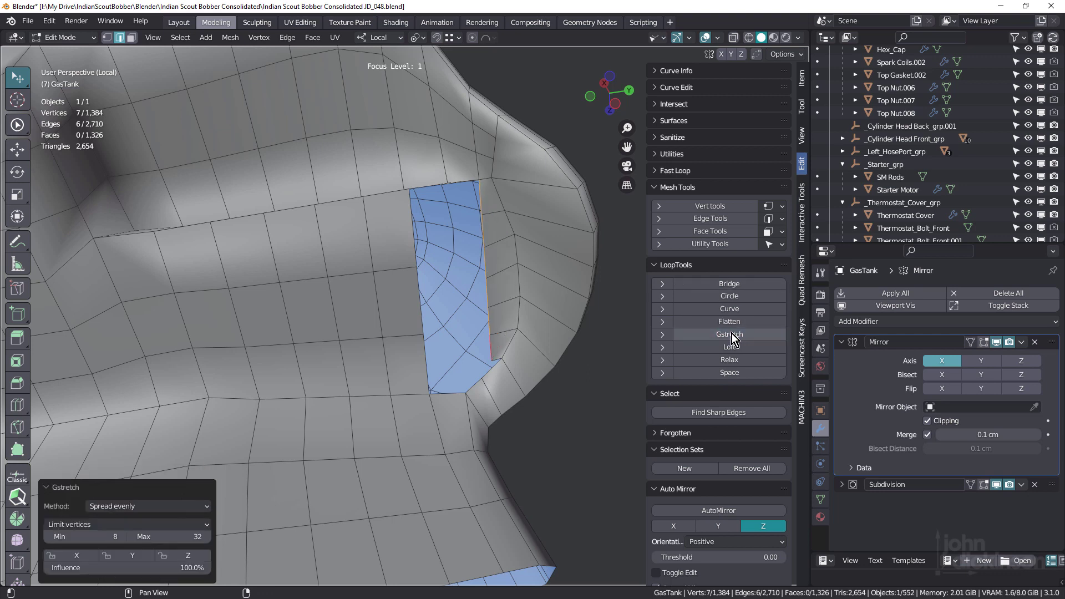
mouse_move(544, 288)
middle_mouse_down()
mouse_move(552, 284)
mouse_move(543, 291)
middle_mouse_up()
middle_click_drag(526, 335, 532, 351)
mouse_move(502, 230)
middle_mouse_down()
mouse_move(497, 208)
mouse_move(503, 222)
mouse_move(484, 233)
middle_mouse_up()
- Fill the upper part of the opening with three Smart Face quads, starting at its upper rim corner vertex
key("1")
left_click(488, 190)
key("f")
key("f")
key("f")
- Merge the two loose vertices beside the tank wall into the wall loop vertex between them, using At Last
left_click(416, 223)
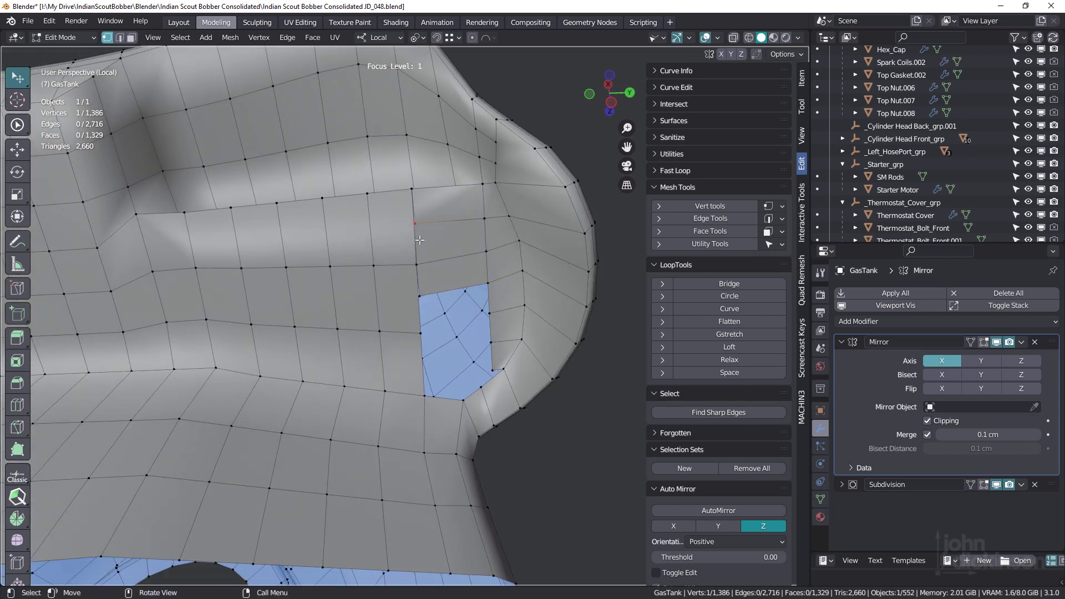
left_click(416, 265, "shift")
key("m")
left_click(361, 309)
middle_click_drag(361, 309, 423, 289)
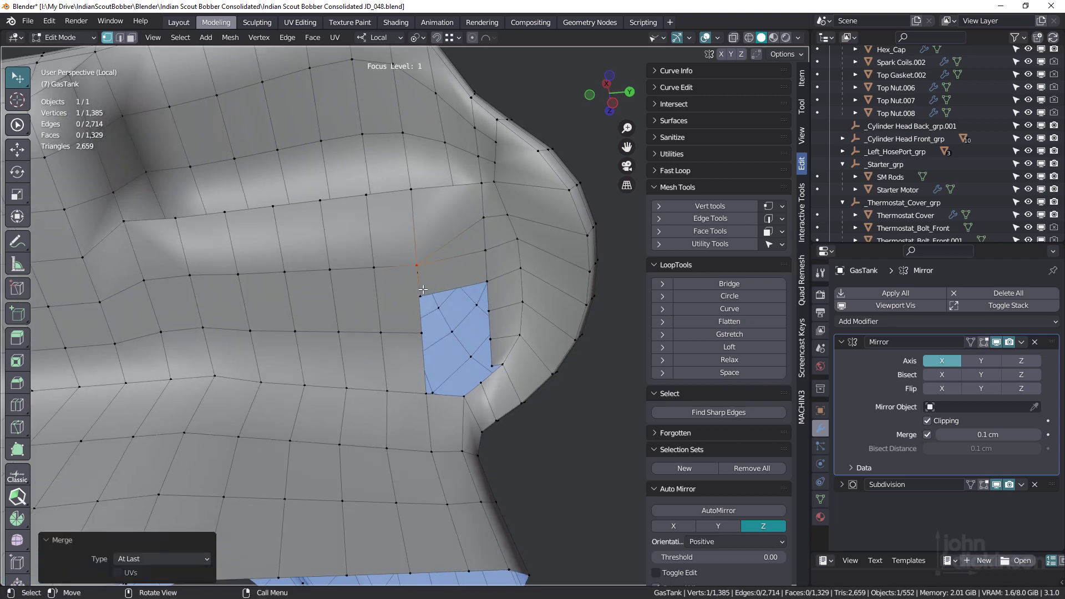
left_click(422, 296, "shift")
key("m")
key("l")
middle_click_drag(472, 252, 472, 251)
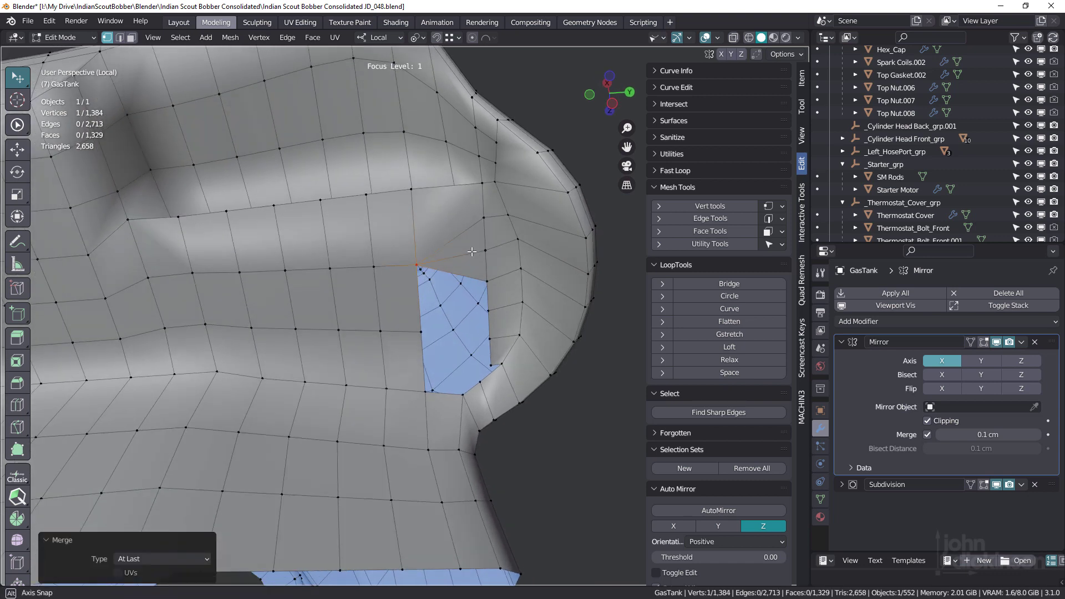
- Dissolve the extra edge running from the merged wall vertex to the straightened strip
key("2")
left_click(473, 248)
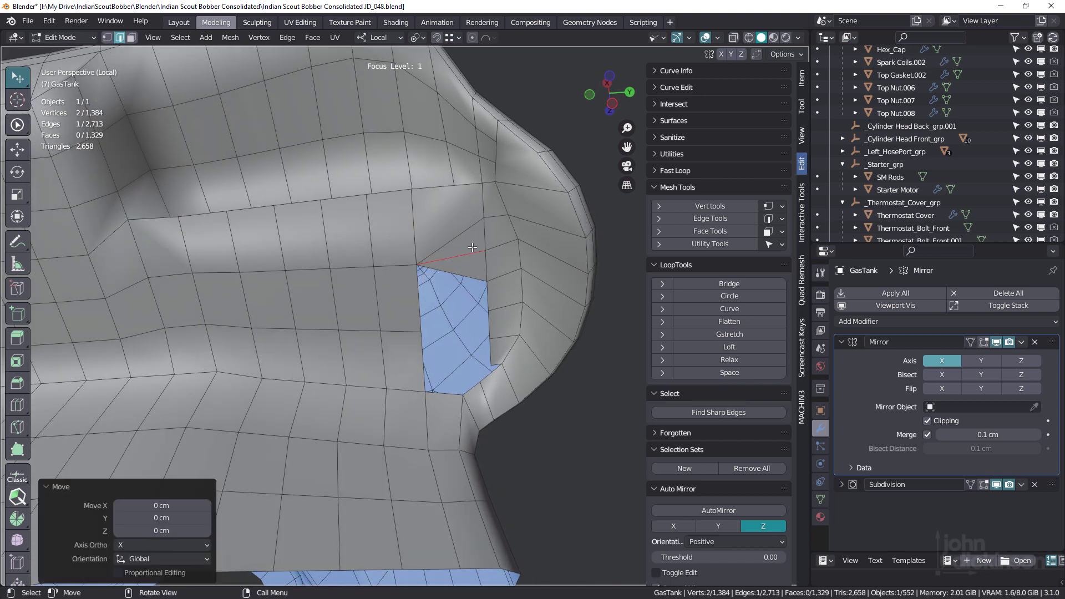
key("ctrl+x")
middle_click_drag(472, 248, 504, 270)
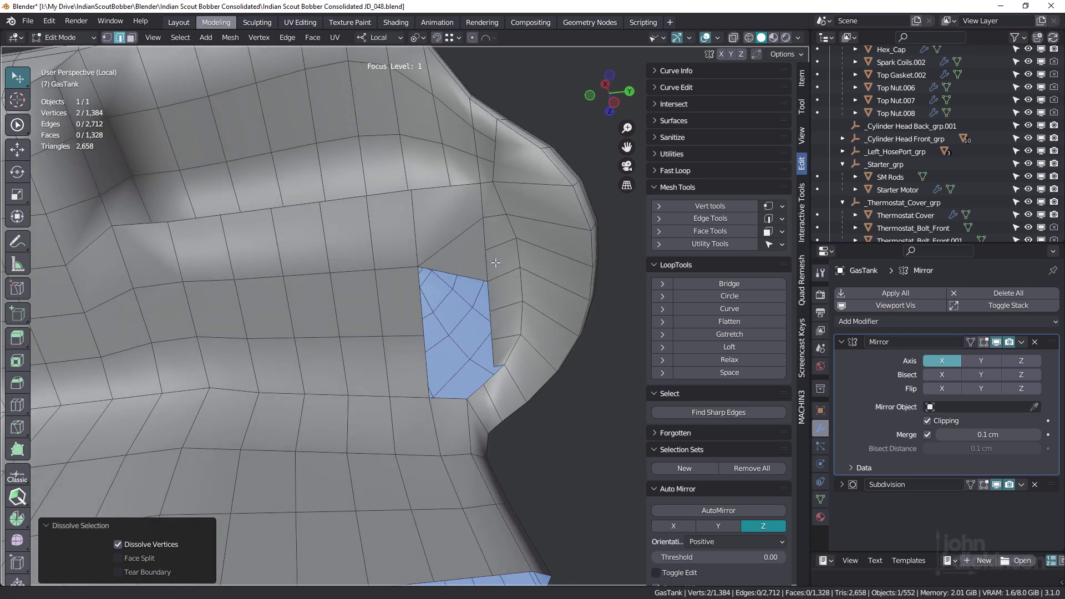
- Continue filling the opening downward with Smart Face quads from its new upper rim-side corner vertex
key("1")
left_click(488, 278)
key("f")
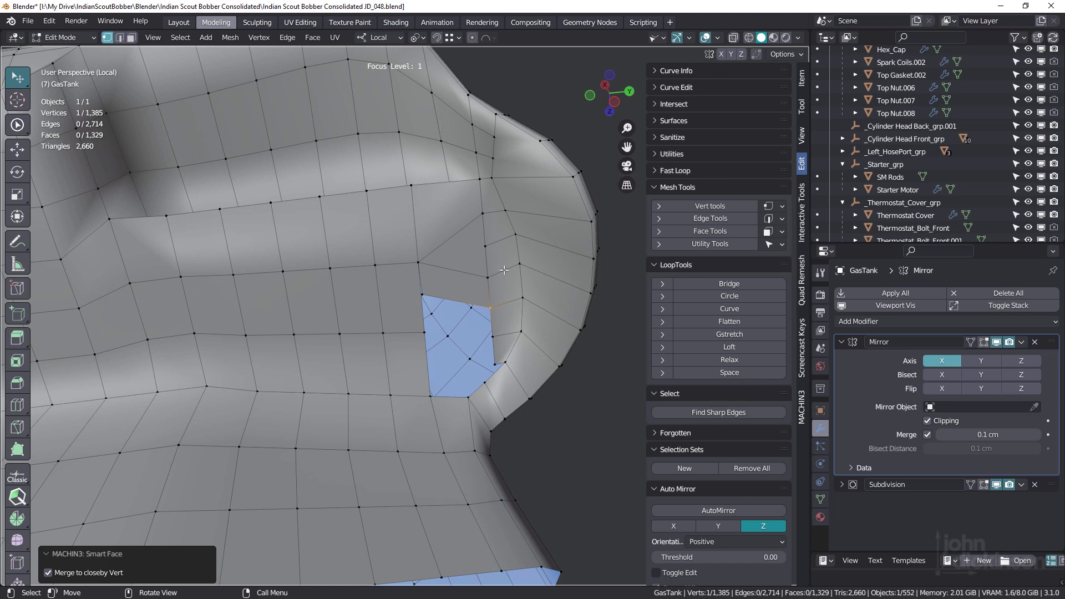
key("f")
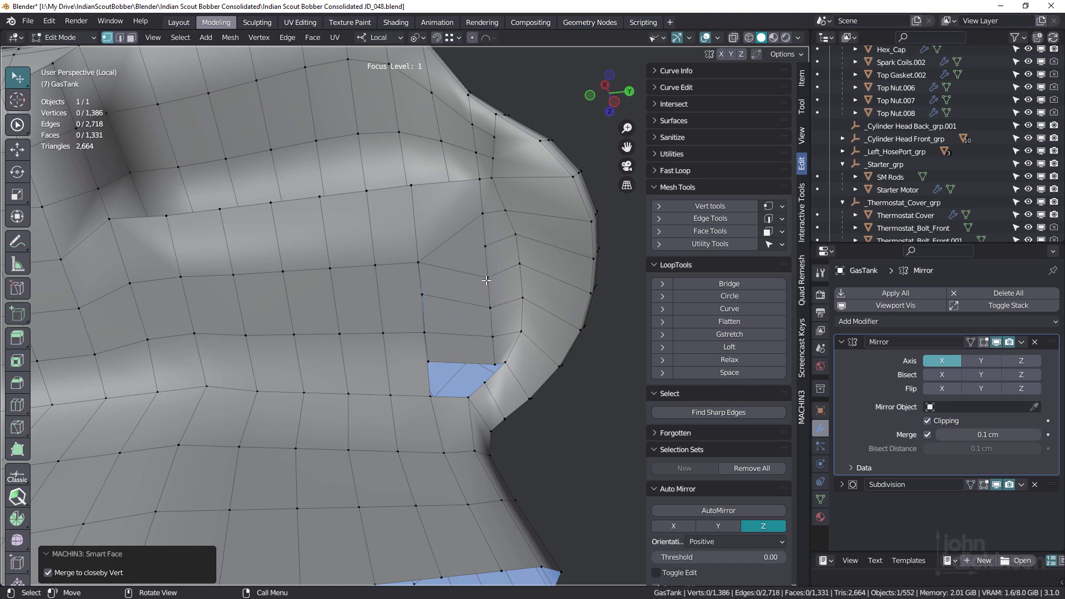
- Merge the loose vertices above and below the next wall loop into that loop's end vertex, using At Last
left_click(423, 294)
left_click(426, 332, "shift")
key("m")
left_click(439, 318)
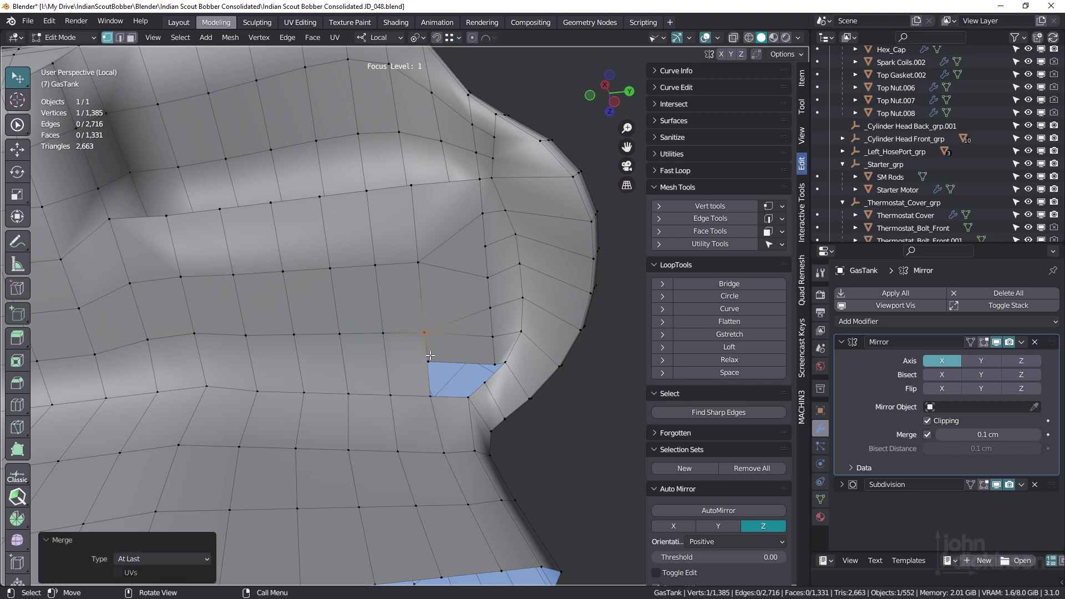
left_click(430, 361)
left_click(425, 333, "shift")
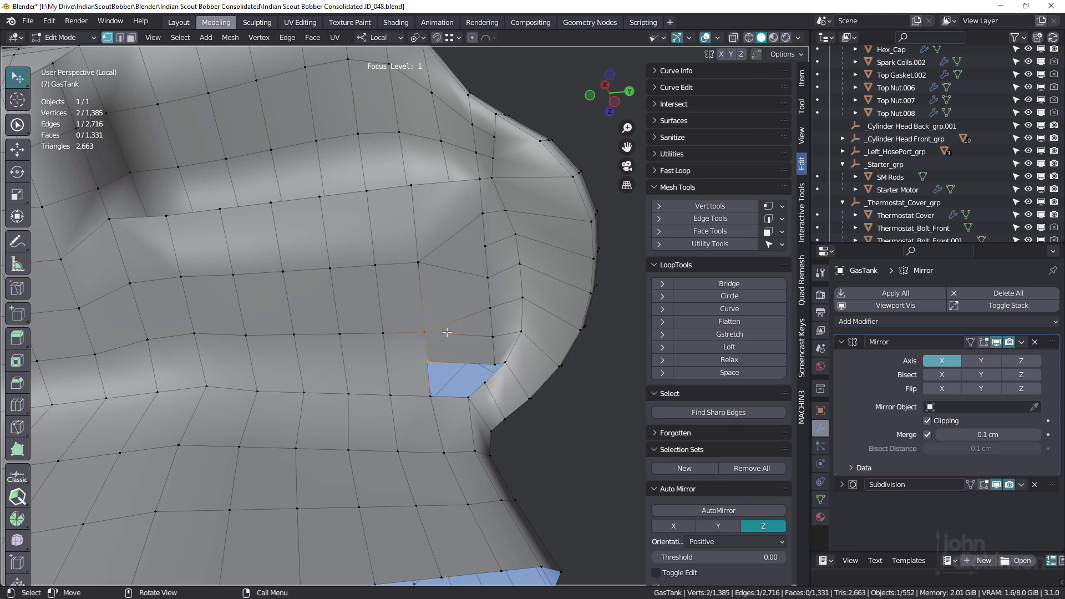
key("m")
left_click(447, 331)
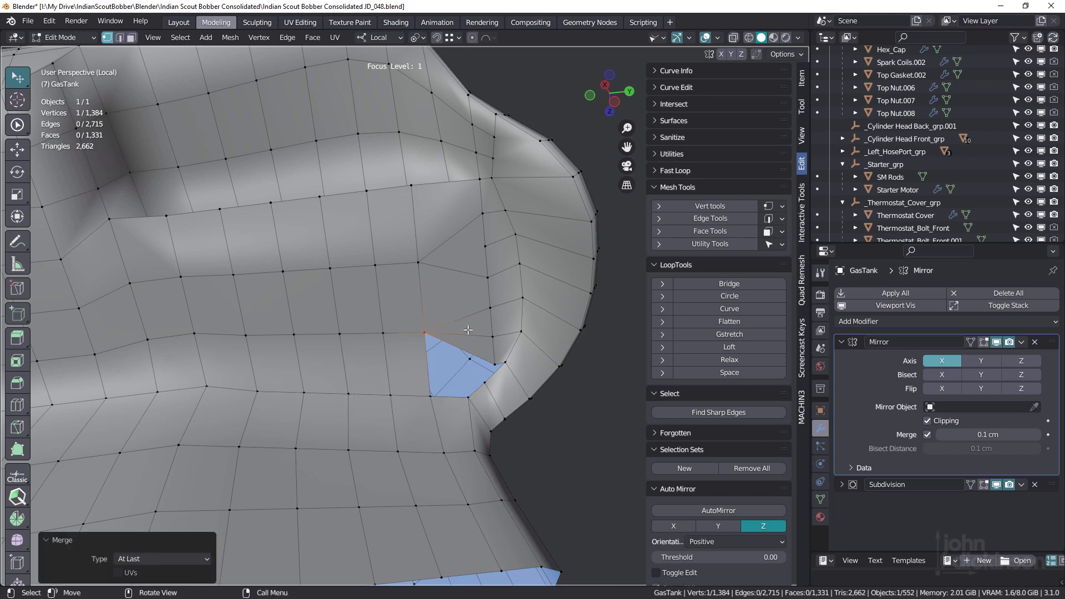
- Dissolve the extra edge between the lower merged wall vertex and the rim strip
key("2")
left_click(472, 333)
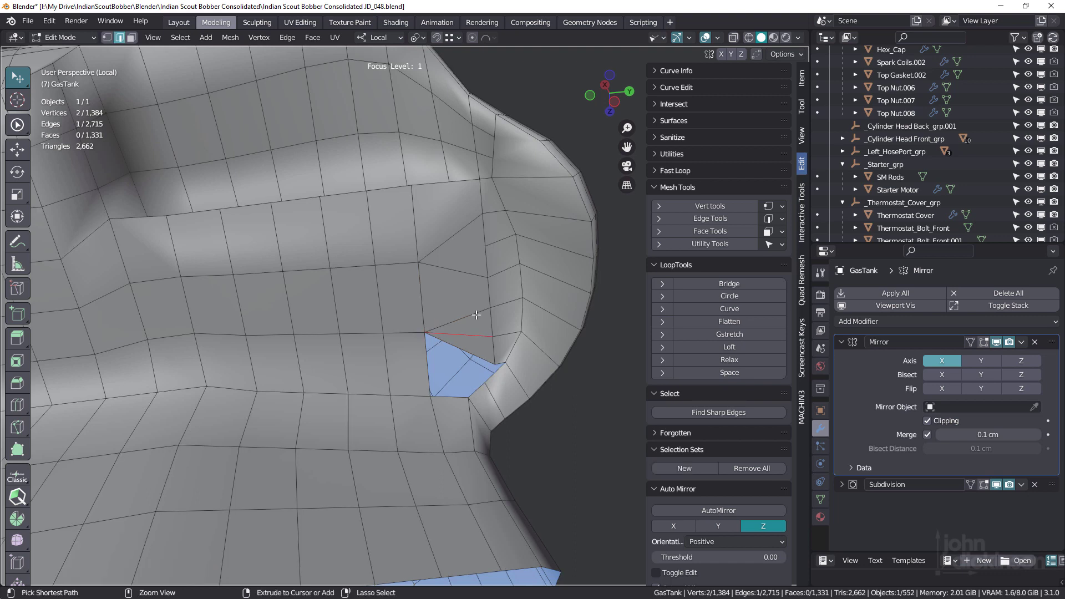
key("ctrl+x")
middle_click_drag(481, 318, 476, 251)
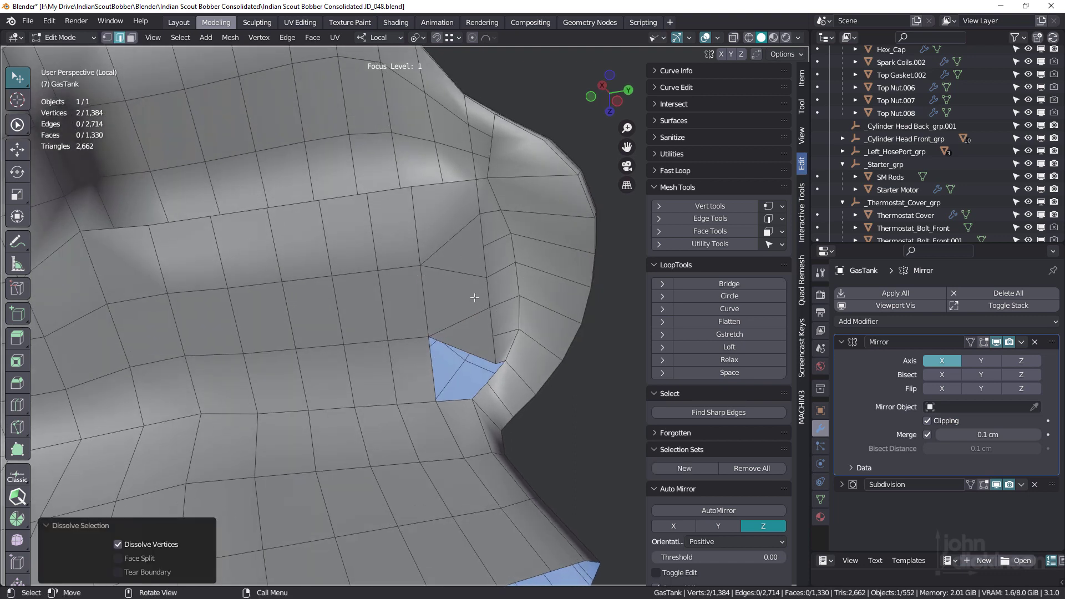
- Fill most of the remaining corner gap with a face between its slanted upper edge and its bottom edge
middle_click_drag(485, 326, 511, 288)
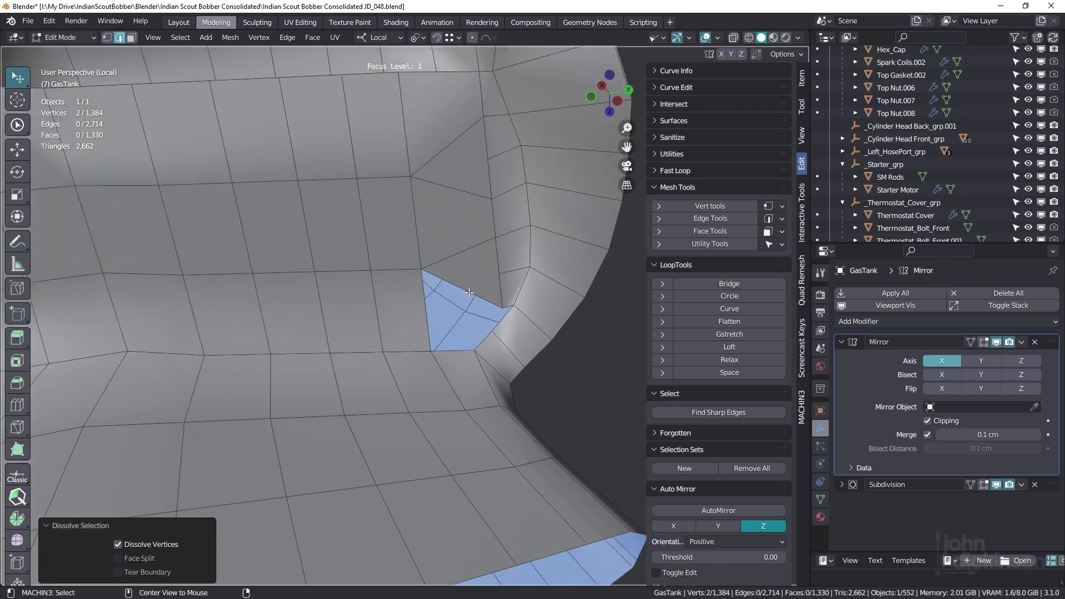
left_click(470, 292, "alt")
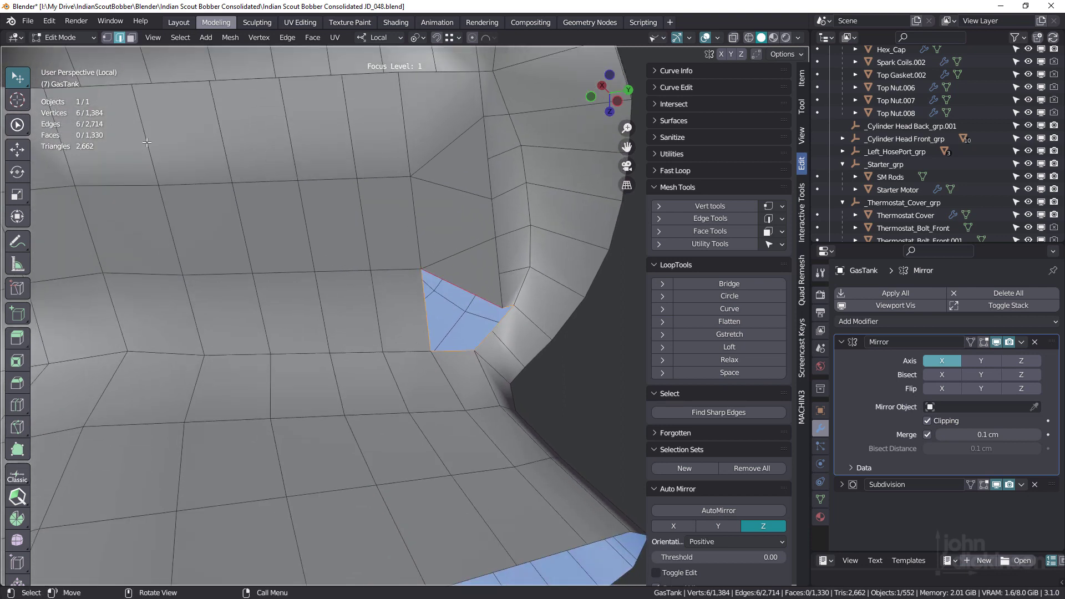
left_click(473, 295)
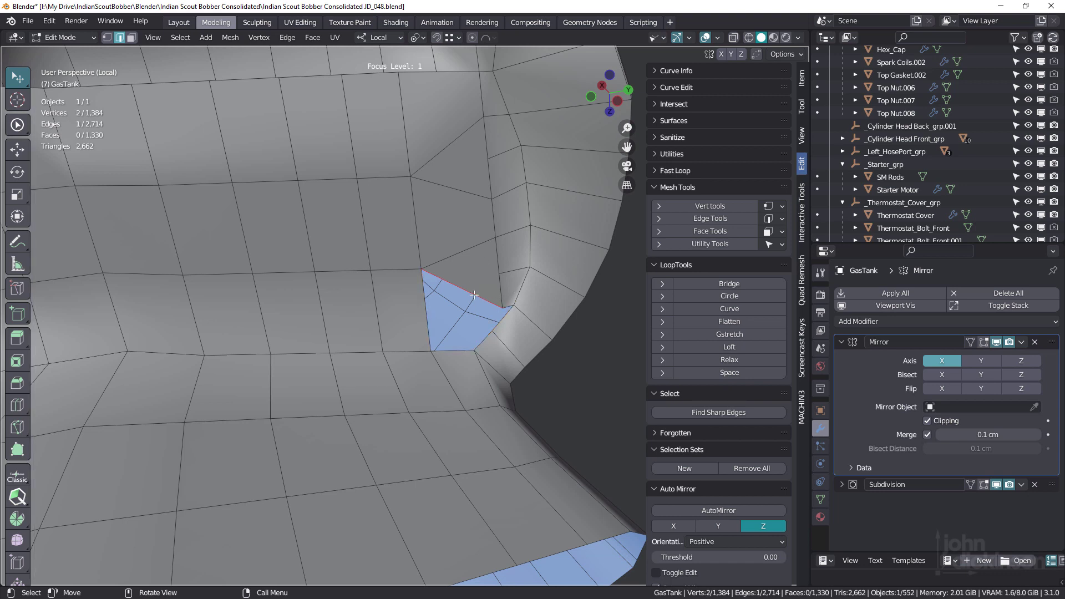
left_click(452, 350, "shift")
key("f")
middle_click_drag(503, 301, 497, 319)
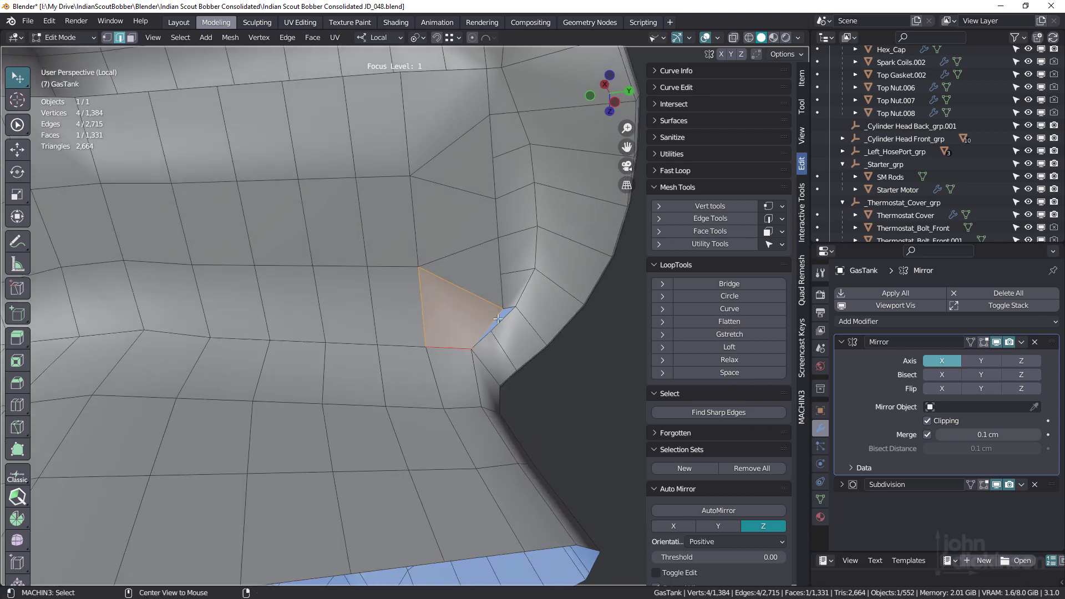
- Select the remaining sliver's boundary and slide its upper corner vertex inward along the slanted edge by a factor of 0.418
left_click(496, 319, "alt")
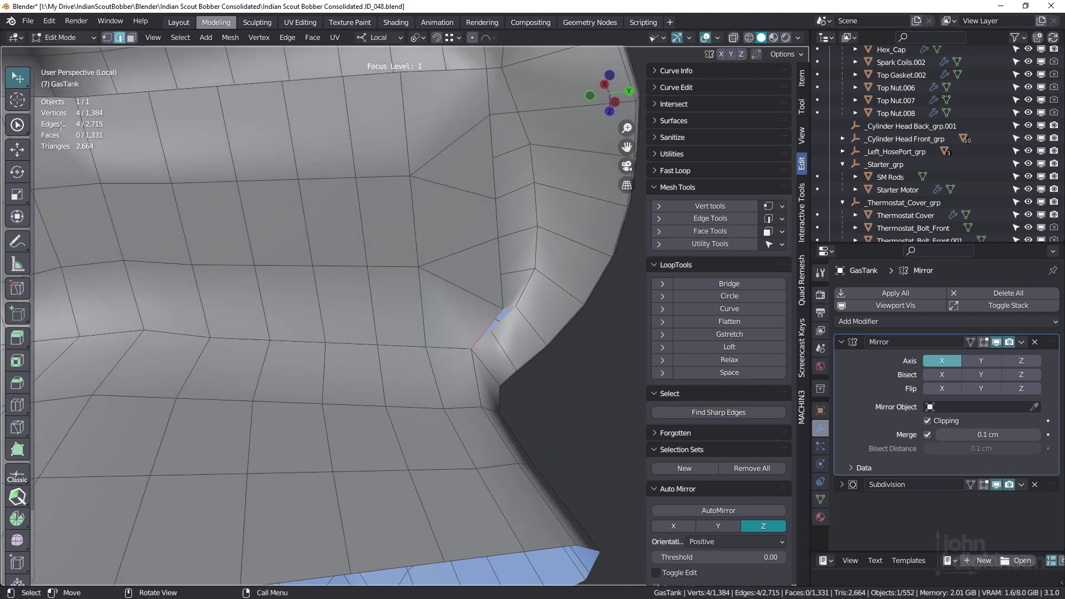
key("1")
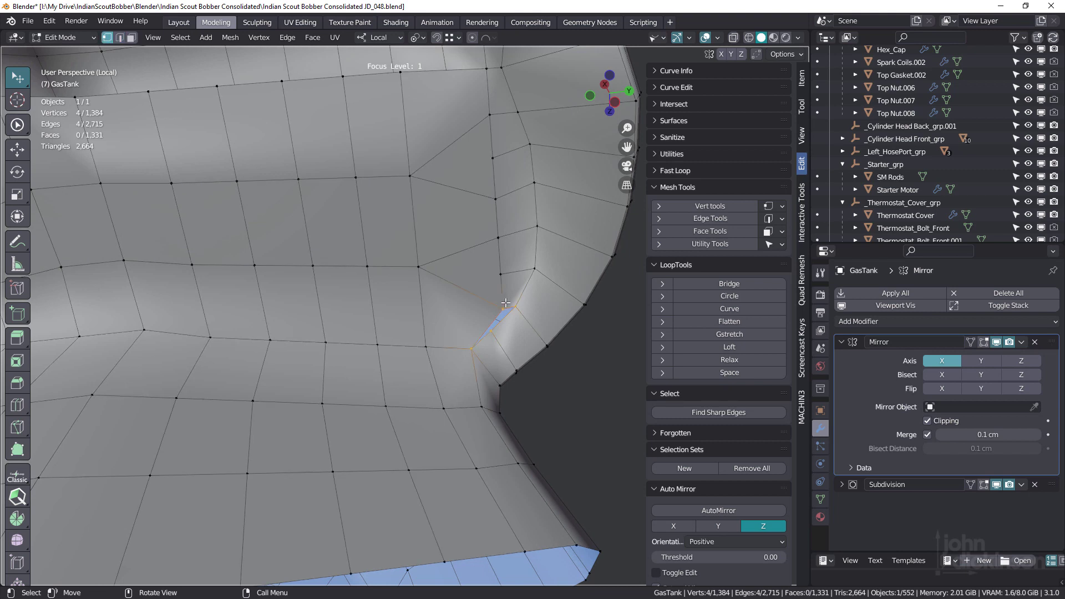
left_click(506, 308)
key("g")
key("g")
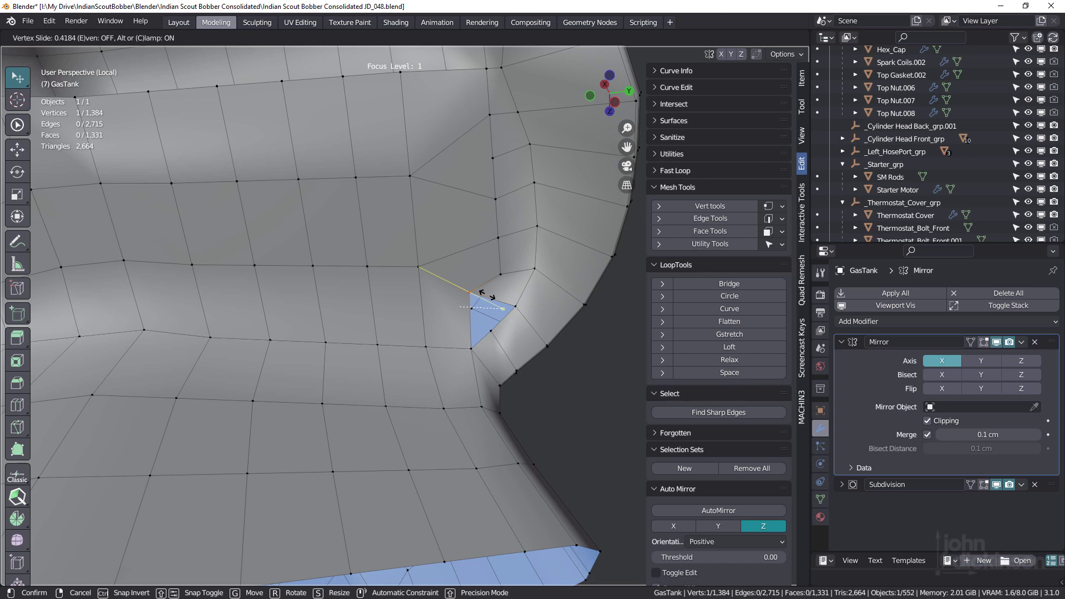
left_click(488, 295)
middle_click_drag(488, 295, 475, 329)
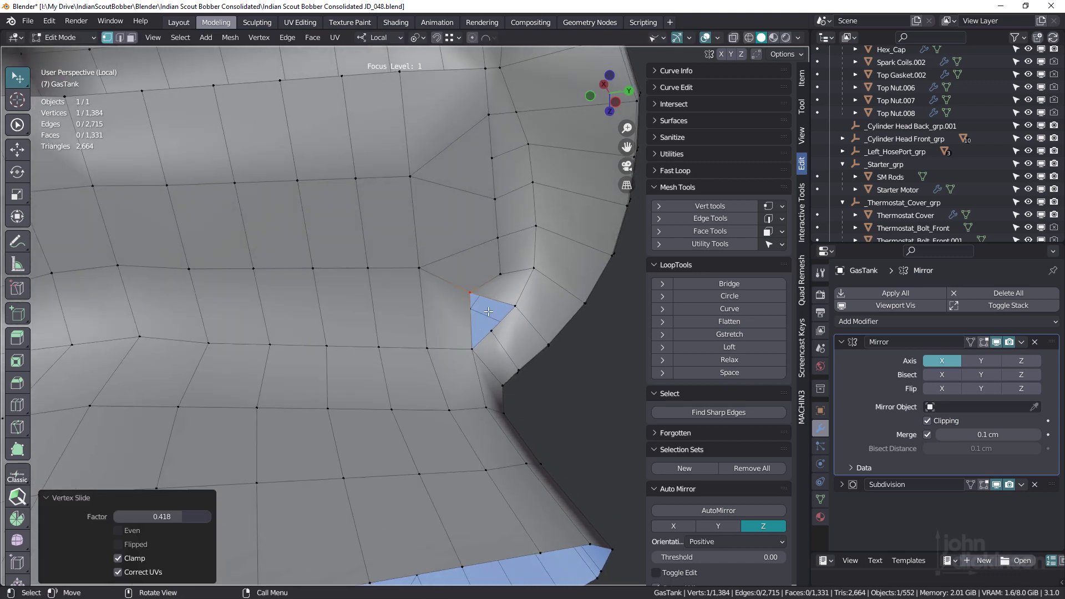
- Select the boundary loop of the last small gap and fill it with a face
key("2")
left_click(504, 300, "alt")
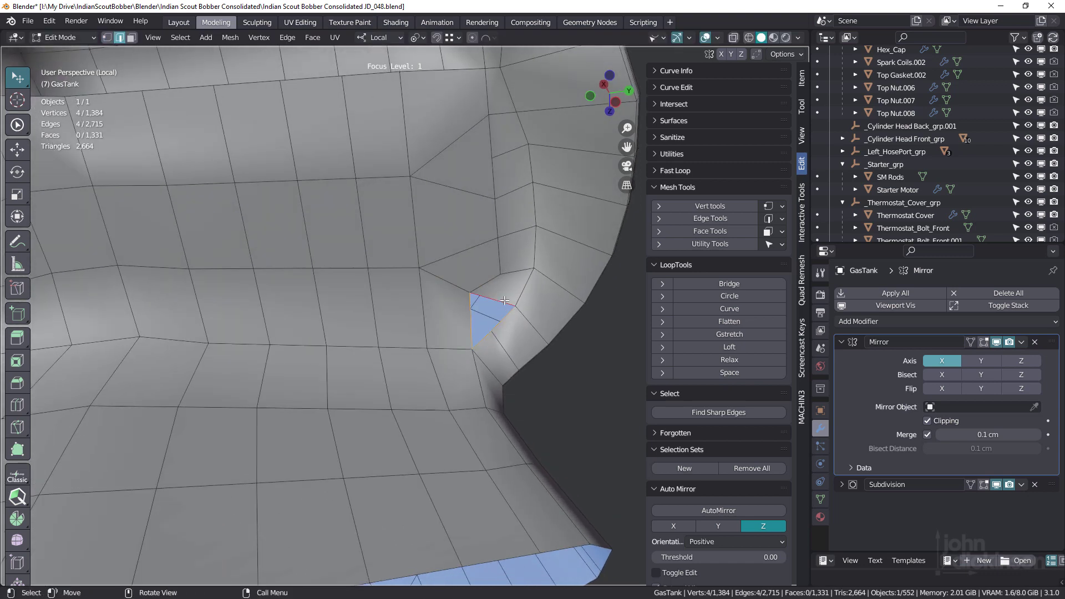
key("f")
middle_click_drag(504, 300, 513, 343)
- Slide the lowest vertex of the strip's inner edge to smooth its flow, ending with a factor of 0.249
key("1")
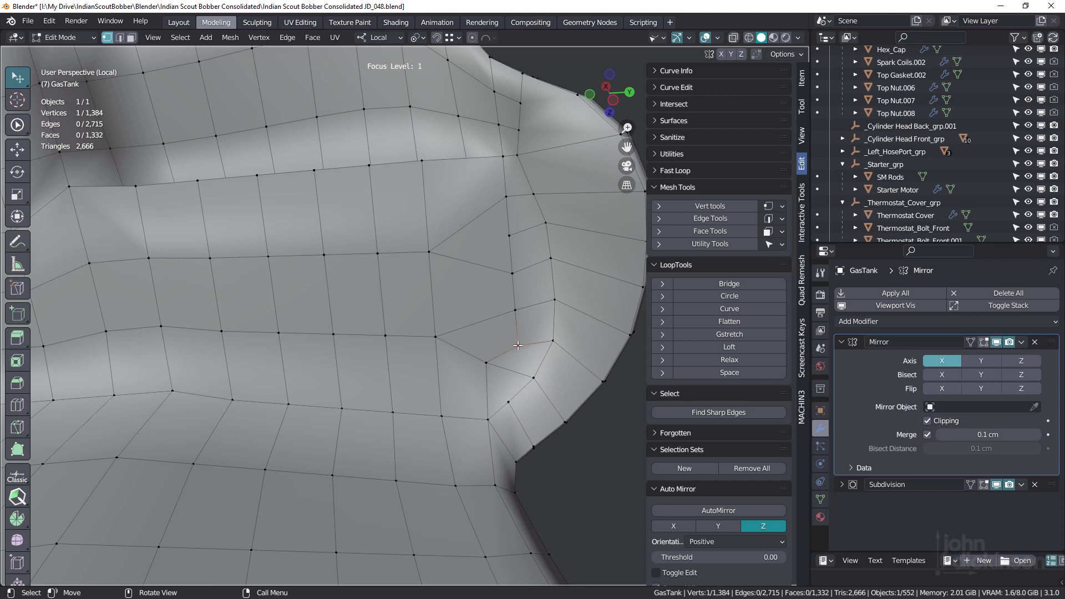
left_click(517, 345)
key("shift+v")
left_click(519, 329)
key("shift+v")
left_click(524, 314)
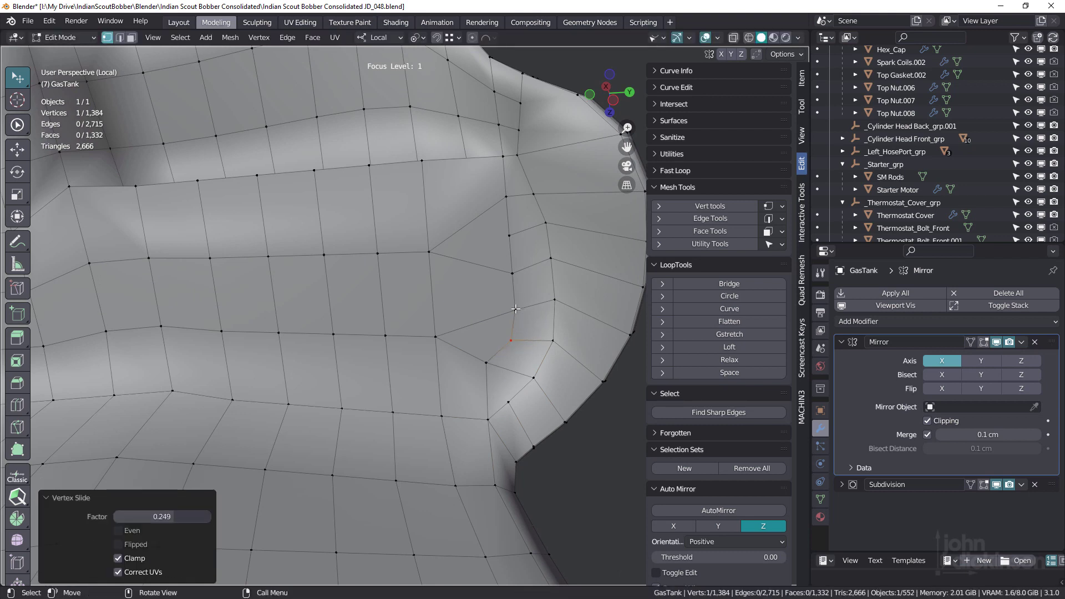
- Slide two more vertices on the strip's inner edge, the second-lowest and one near its upper end, to smooth the edge flow
key("shift+v")
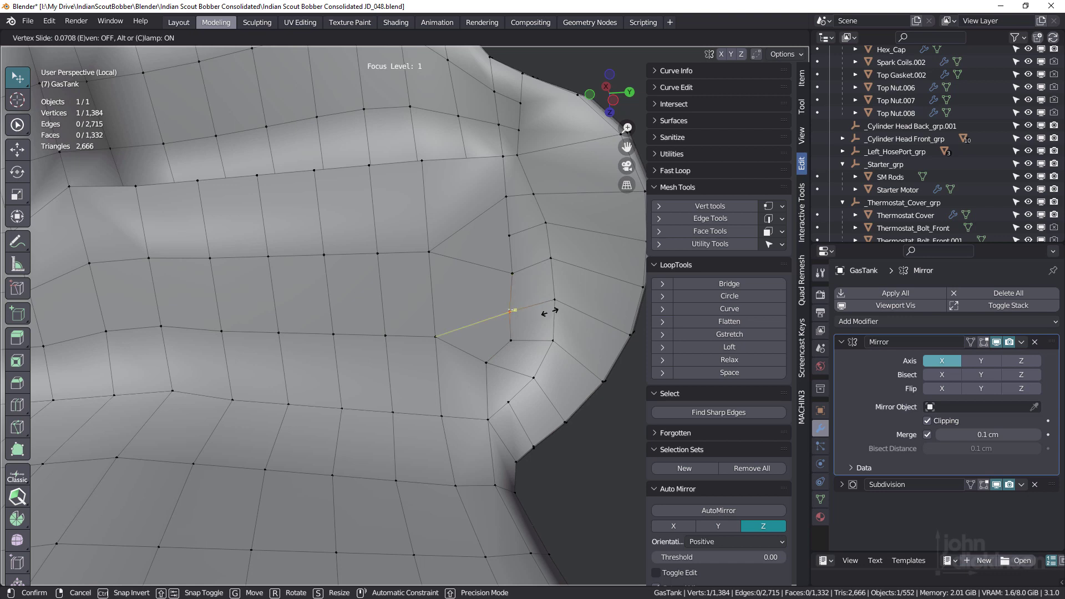
left_click(552, 306)
middle_click_drag(552, 306, 511, 242)
left_click(511, 241)
key("shift+v")
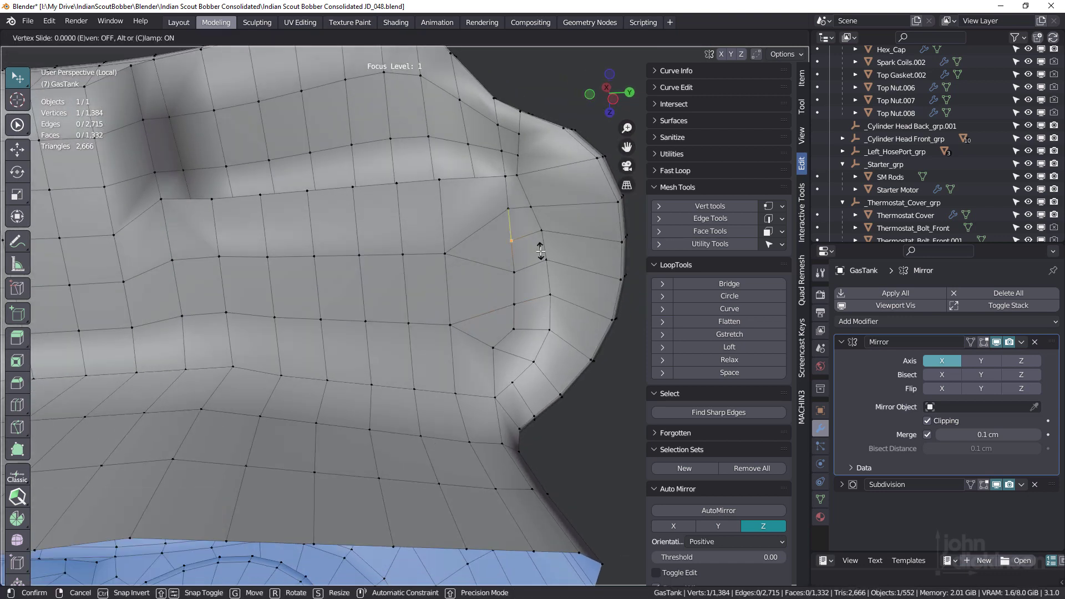
left_click(548, 255)
- Examine the subdivided surface around the filled corner in Object Mode and return to mesh editing
middle_click_drag(547, 254, 494, 271)
key("Tab")
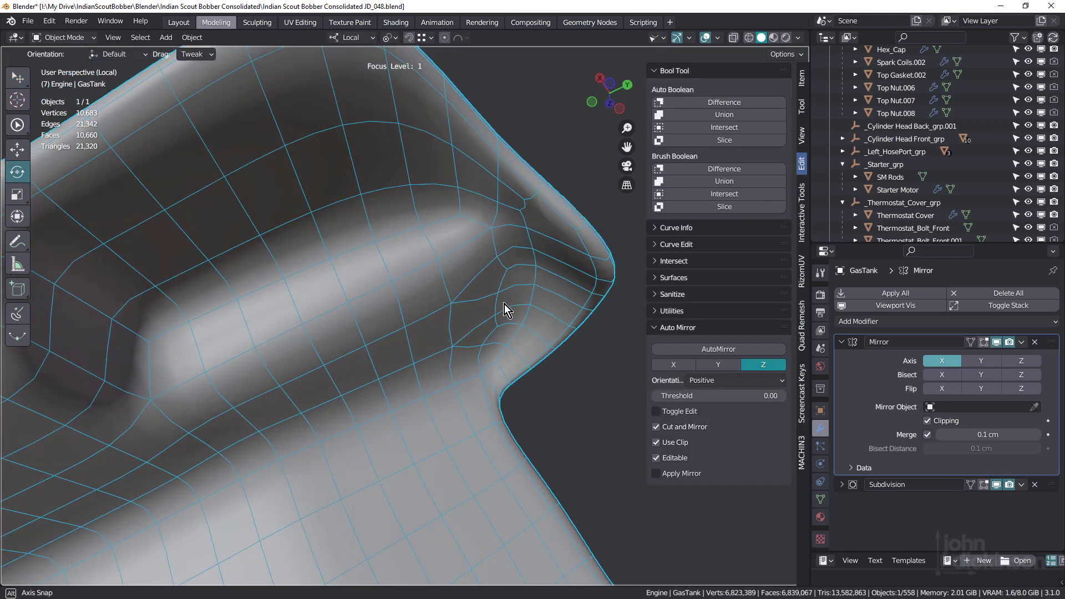
middle_click_drag(481, 263, 499, 309)
key("Tab")
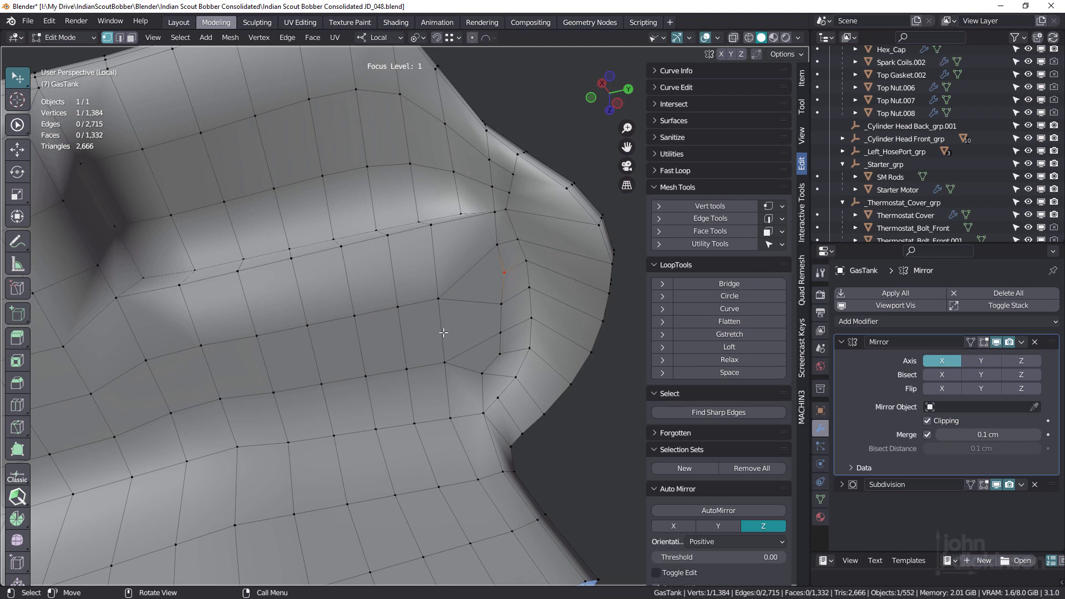
middle_click_drag(468, 306, 487, 227)
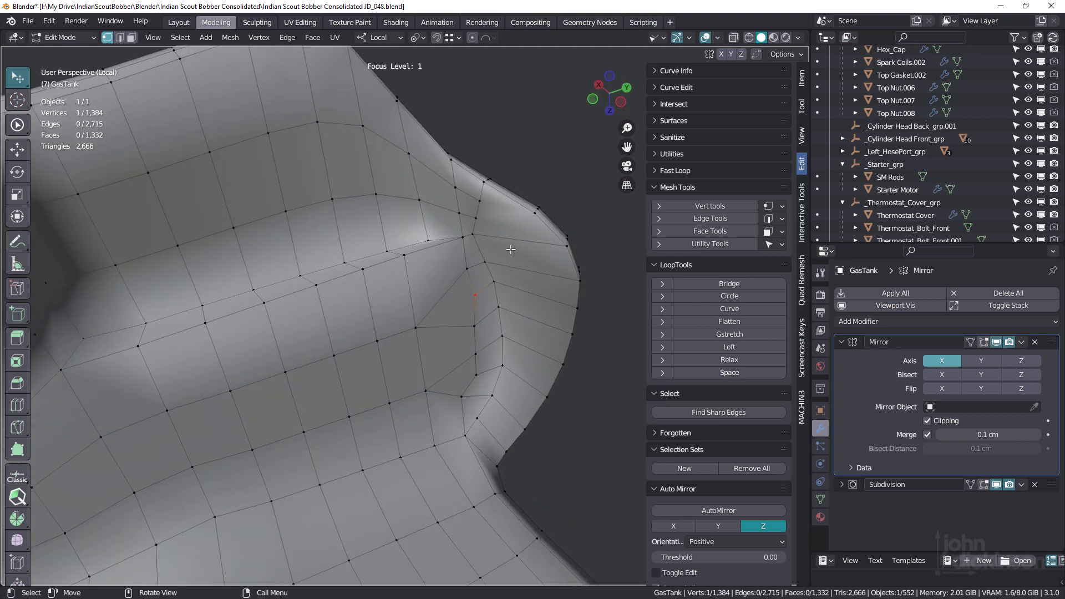
- Add two loop cuts along the curved outer strip beside the filled wall, with a slide factor of -0.002
key("ctrl")
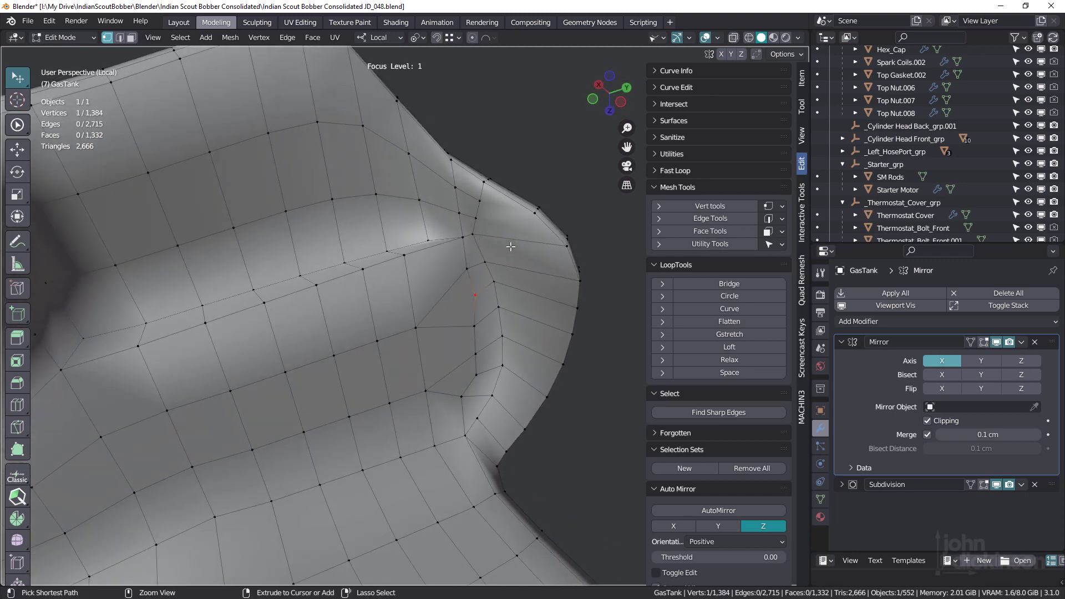
key("ctrl+r")
scroll(511, 247, "up", 1)
left_click(511, 246)
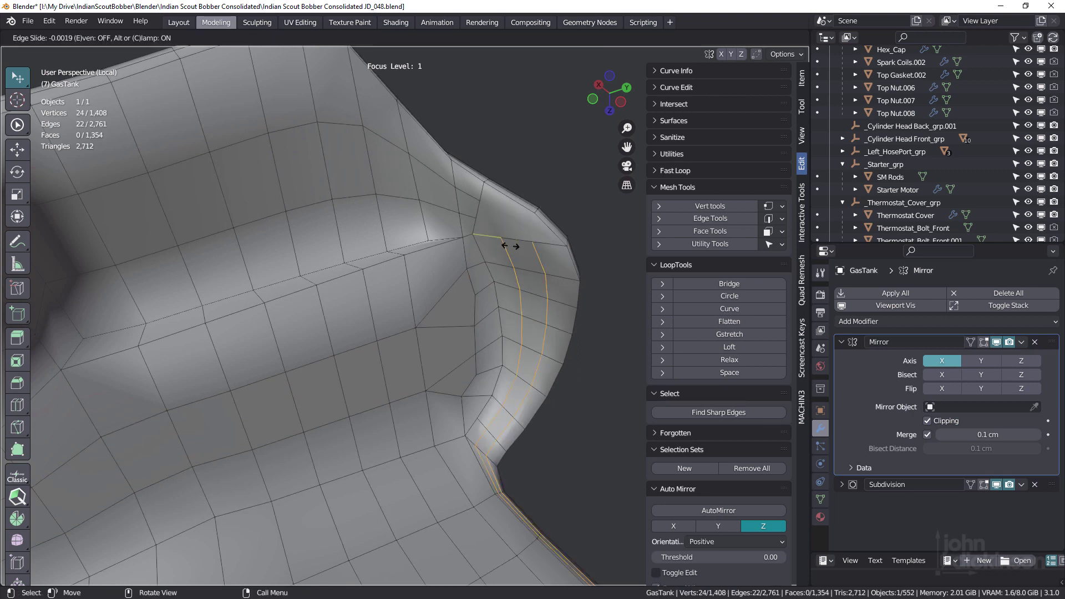
left_click(507, 236)
scroll(499, 223, "up", 1)
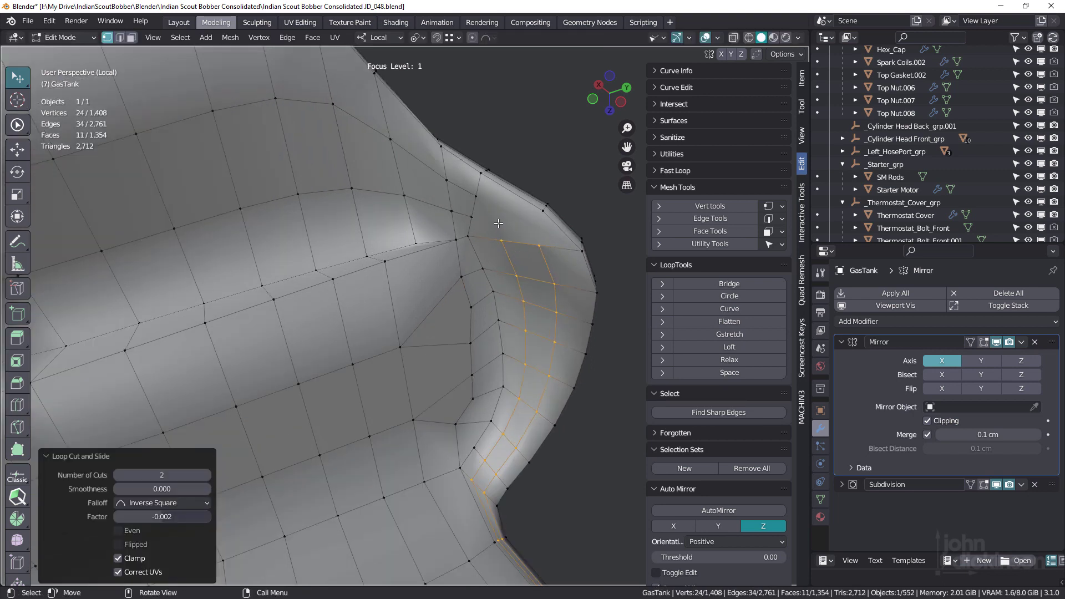
- Knife-cut the face above the new loops, tying their upper ends into the surrounding corner vertices
key("k")
left_click(476, 196)
left_click(517, 217)
left_click(543, 210)
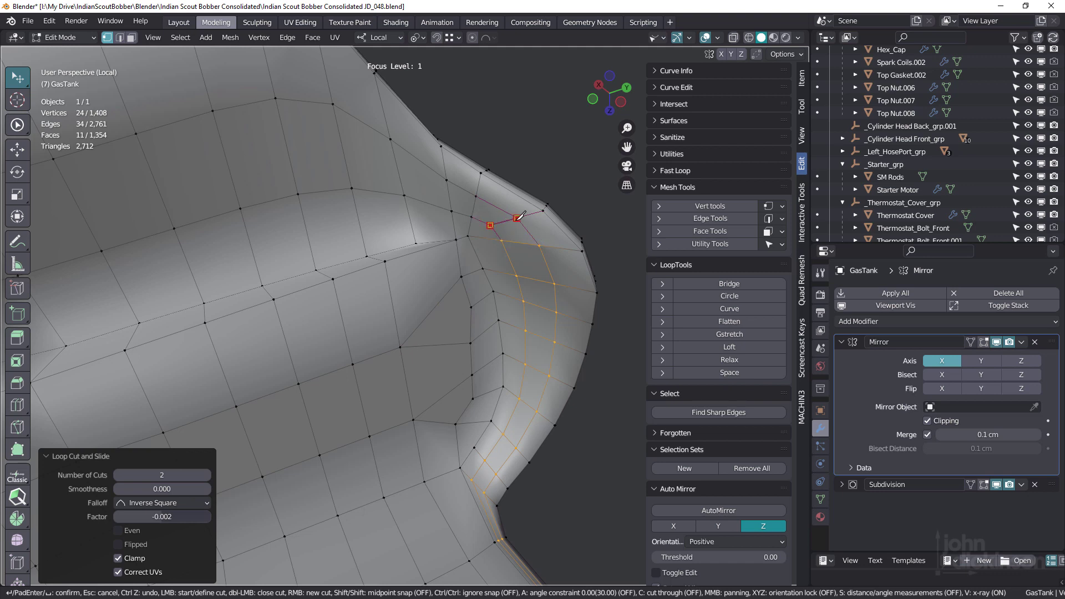
key("Return")
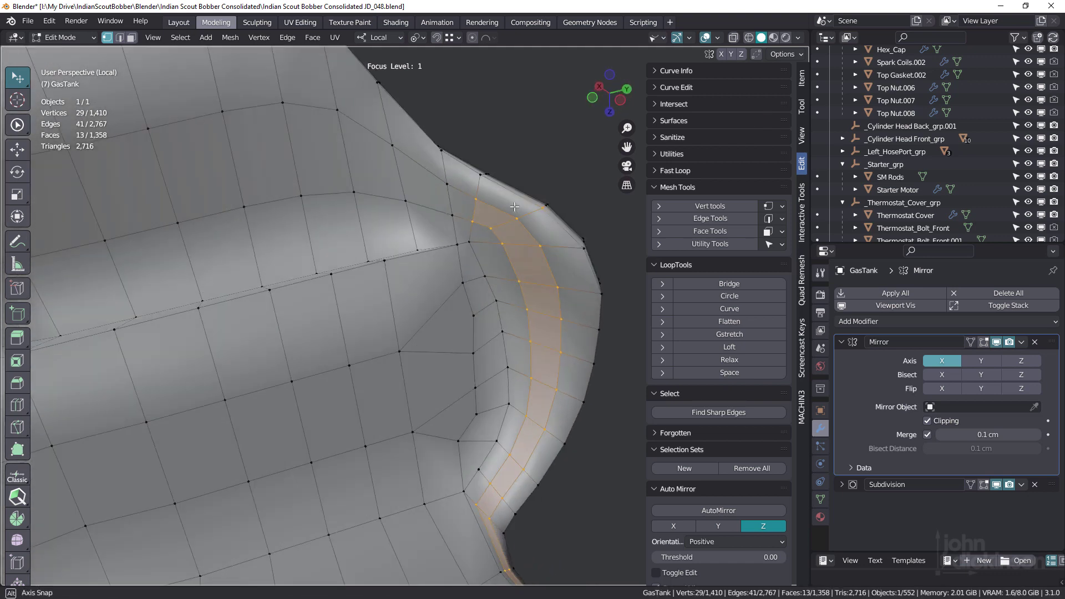
- Compare the subdivided Object Mode surface with the edit cage where the two new loops end
key("Tab")
key("Tab")
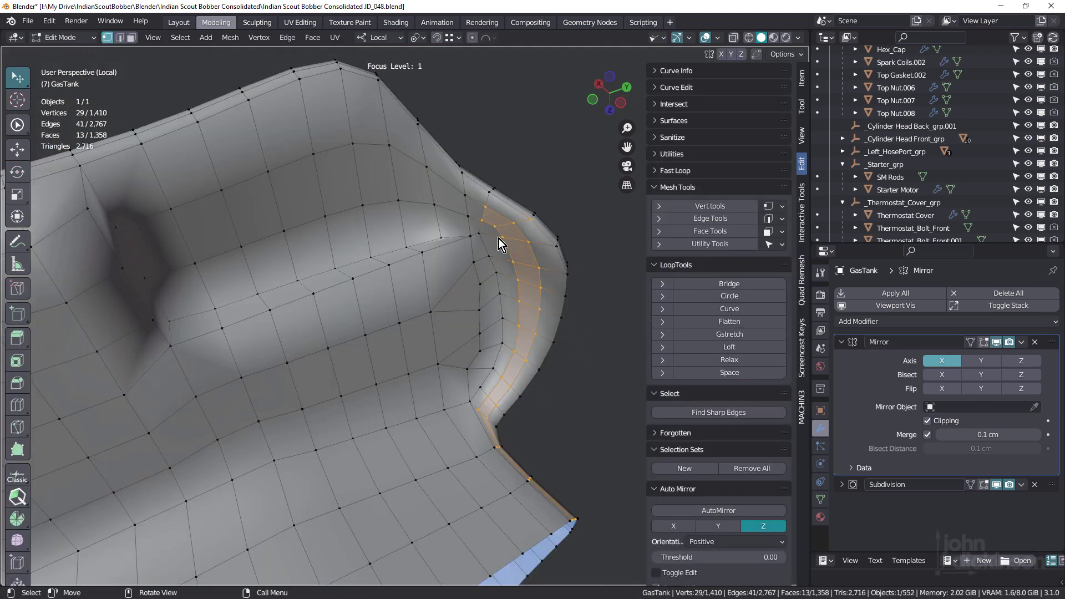
key("Tab")
mouse_move(498, 239)
middle_mouse_down()
mouse_move(513, 215)
mouse_move(477, 263)
mouse_move(503, 256)
mouse_move(495, 235)
mouse_move(485, 242)
mouse_move(498, 244)
middle_mouse_up()
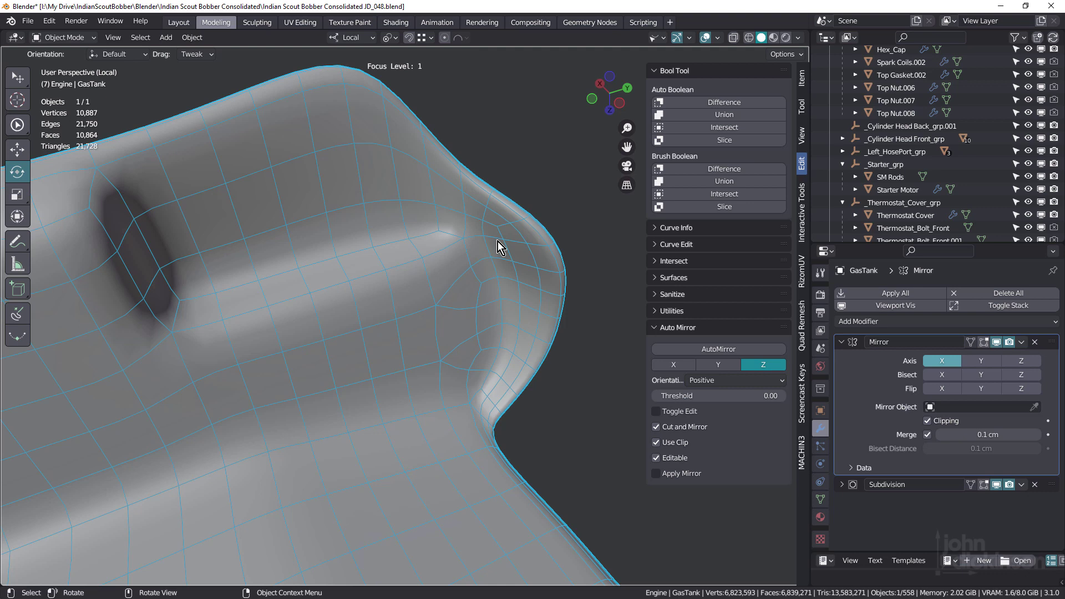
key("Tab")
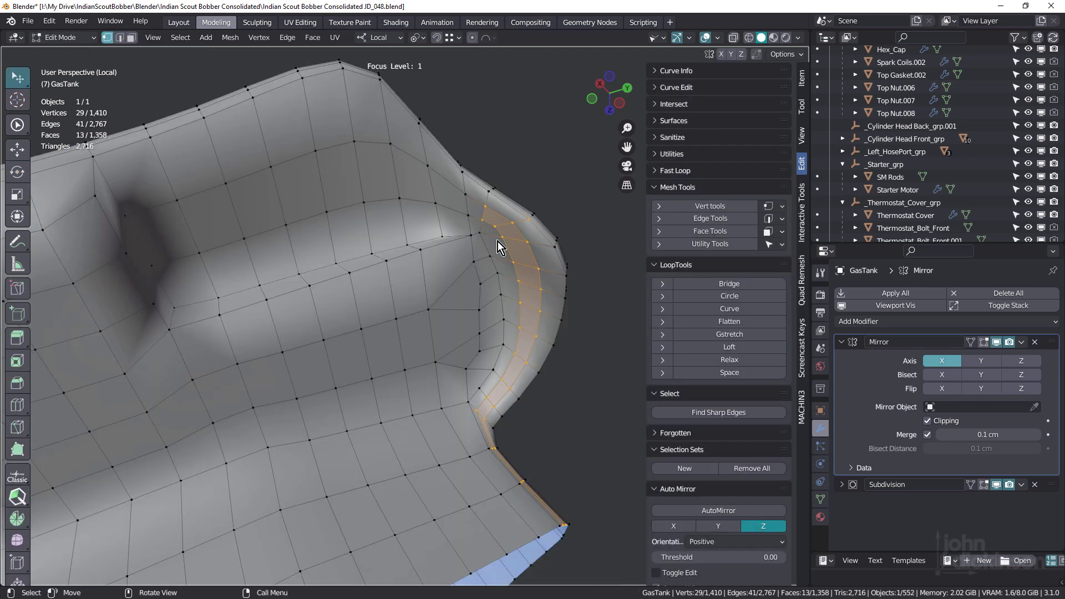